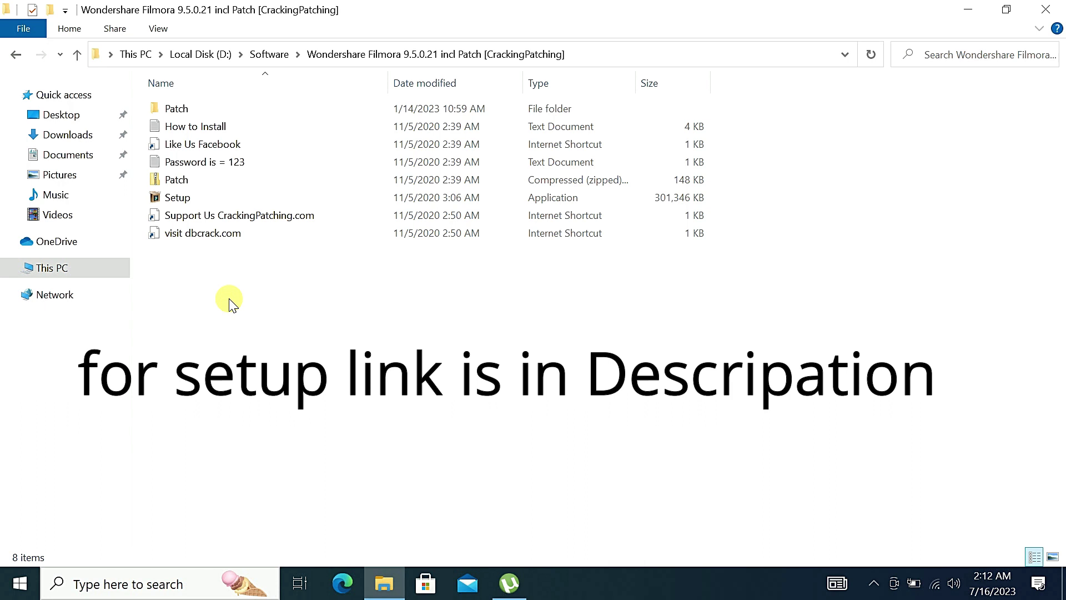
Launch the Filmora Setup application from the Wondershare Filmora 9.5.0.21 folder.
{"action": "mouse_move", "coordinate": [177, 197]}
{"action": "double_click", "coordinate": [185, 198]}
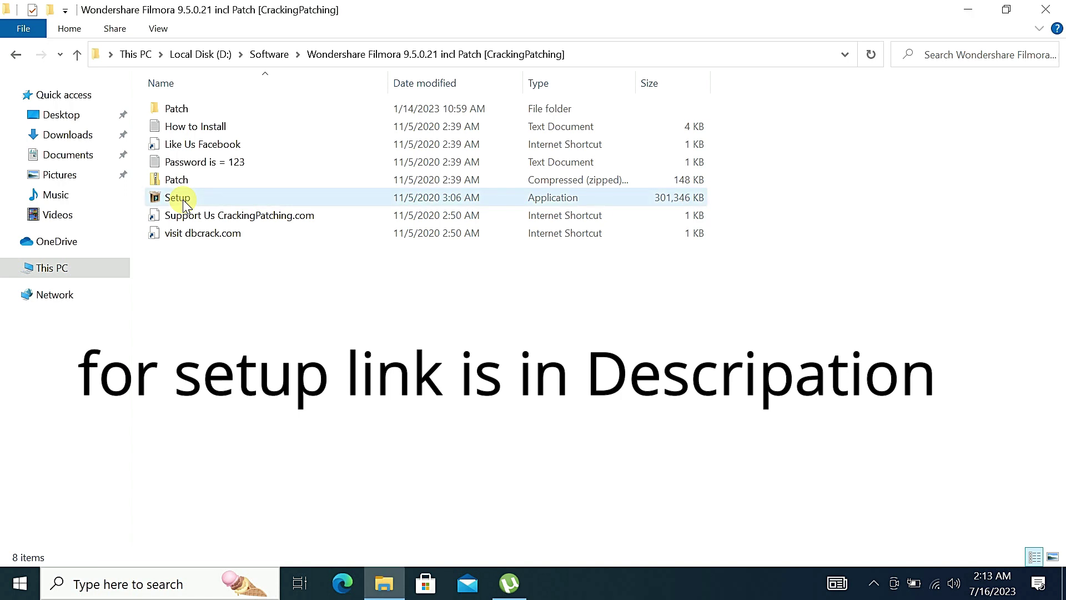
Install Filmora9 in English, accepting the agreement and the default C:\Program Files\Wondershare\Filmora9 folder.
{"action": "double_click", "coordinate": [182, 199]}
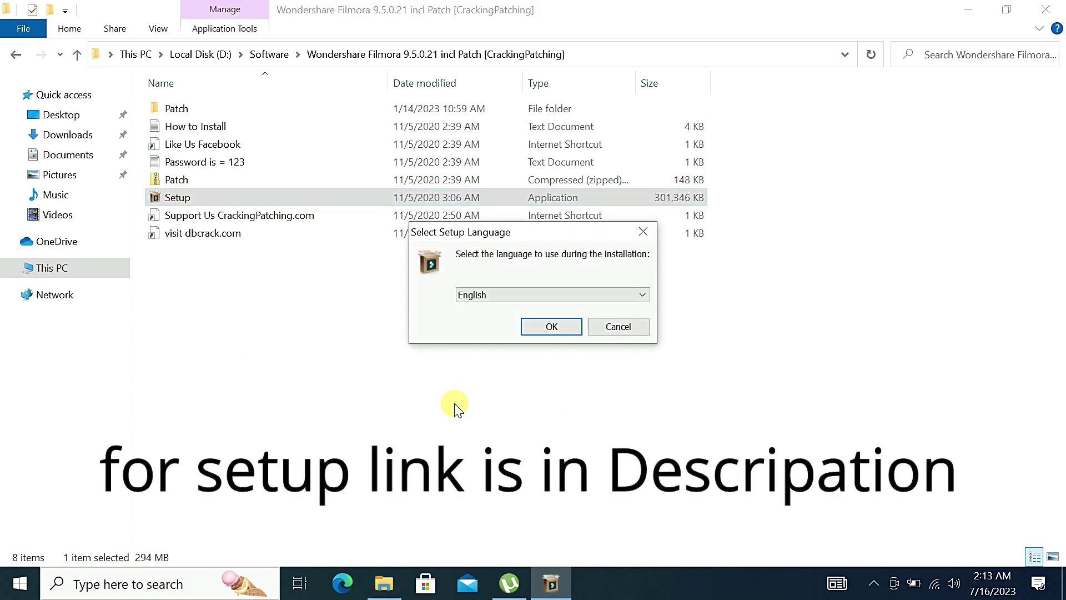
{"action": "left_click", "coordinate": [569, 331]}
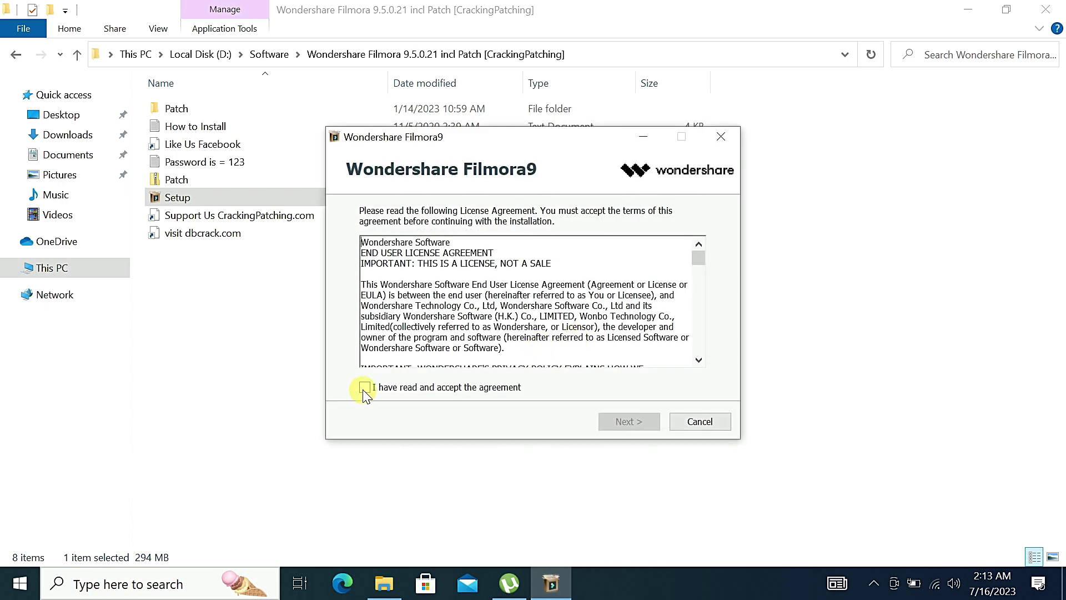
{"action": "left_click", "coordinate": [365, 387]}
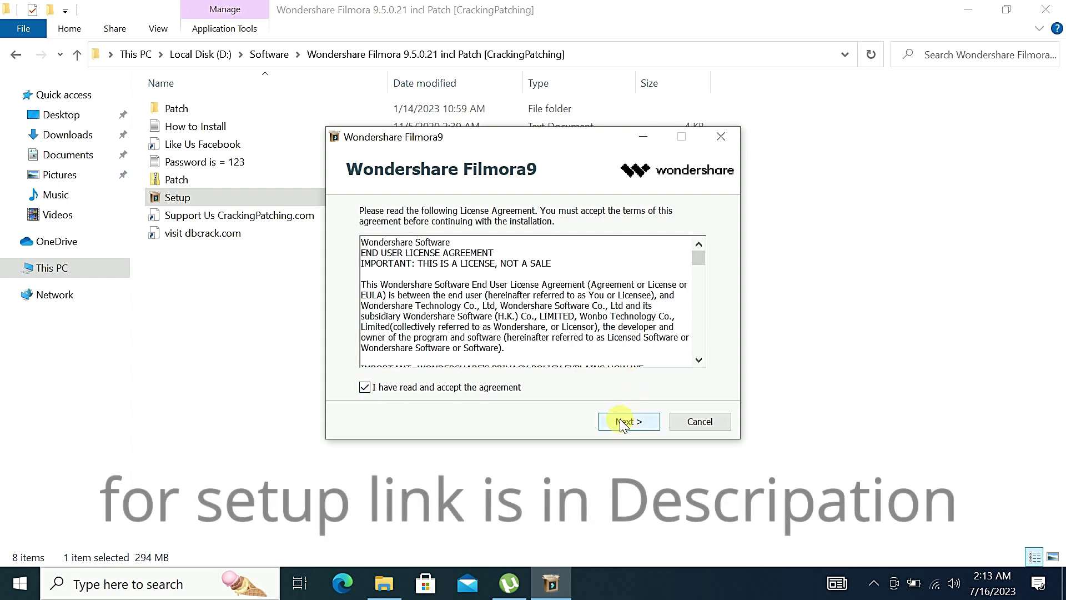
{"action": "left_click", "coordinate": [623, 422]}
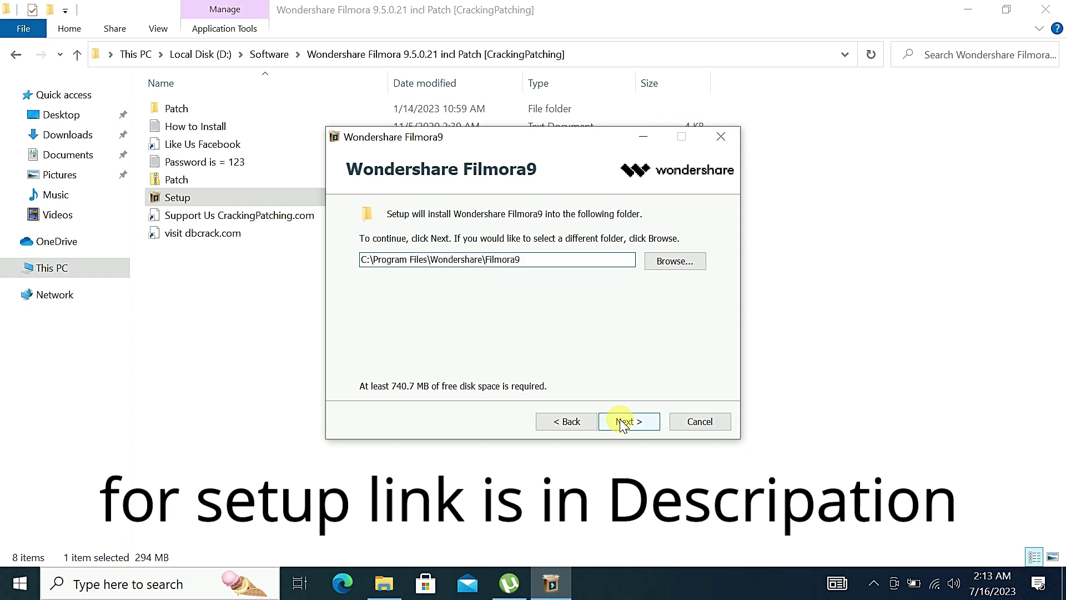
{"action": "left_click", "coordinate": [624, 423]}
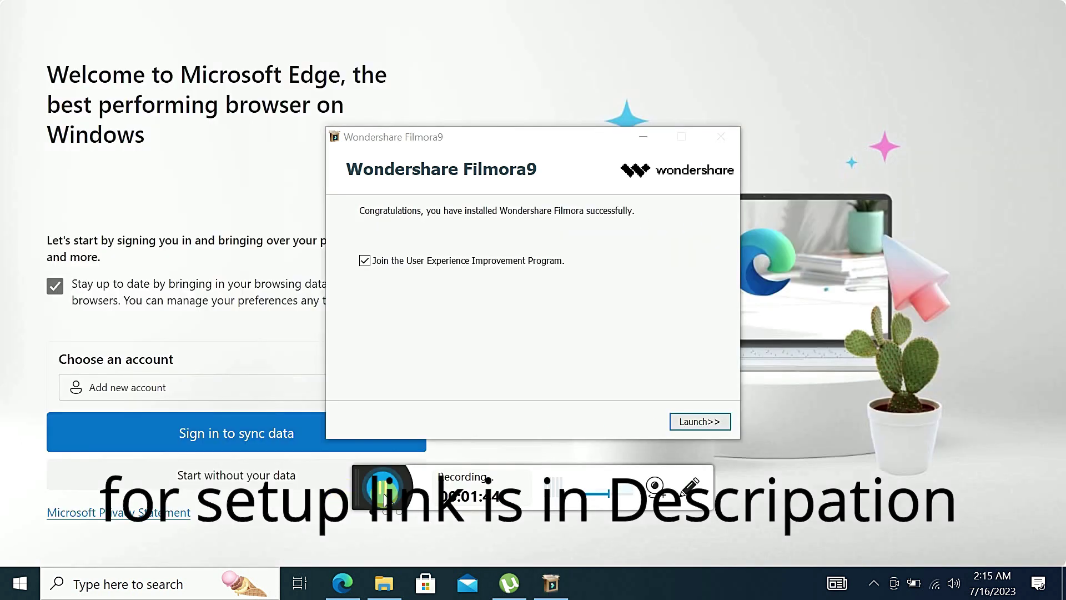
Launch Filmora9, dismiss the Live Update offer and finish the Quick Start Tour.
{"action": "left_click", "coordinate": [700, 421]}
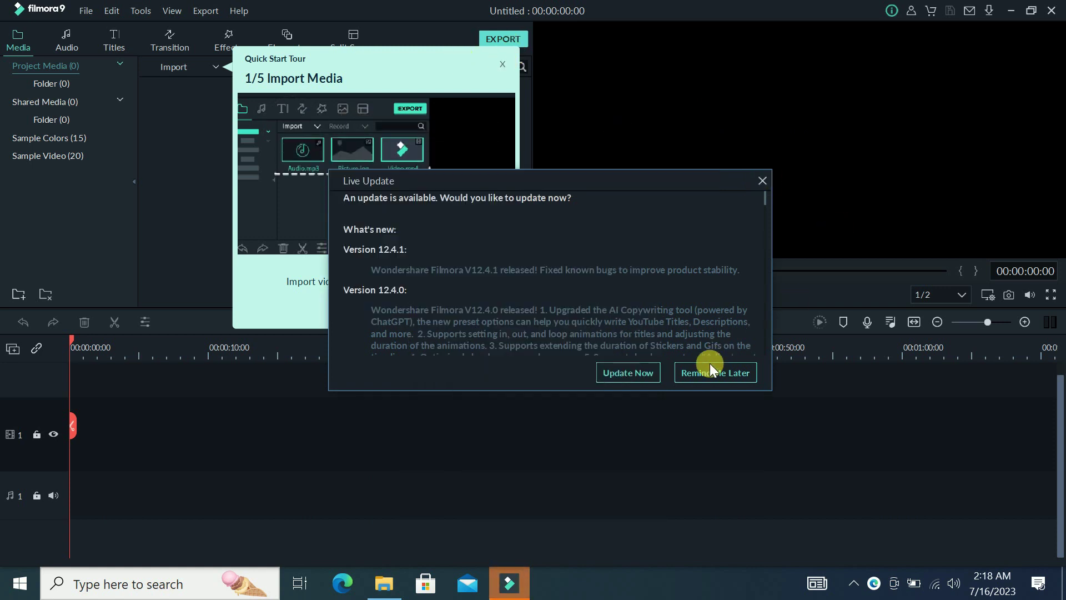
{"action": "left_click", "coordinate": [764, 178]}
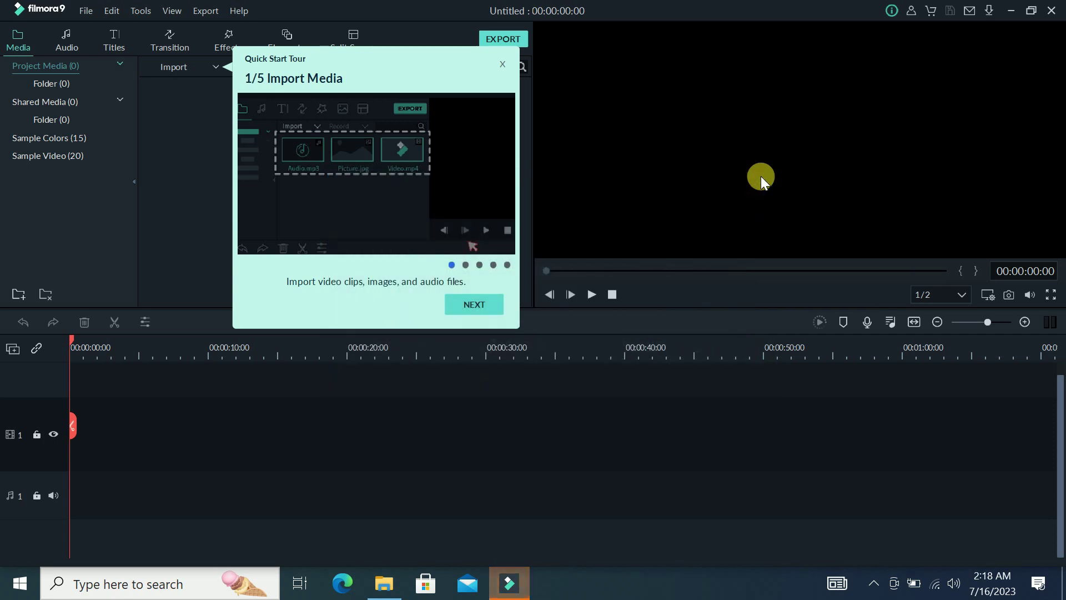
{"action": "left_click", "coordinate": [503, 65]}
{"action": "left_click", "coordinate": [534, 298]}
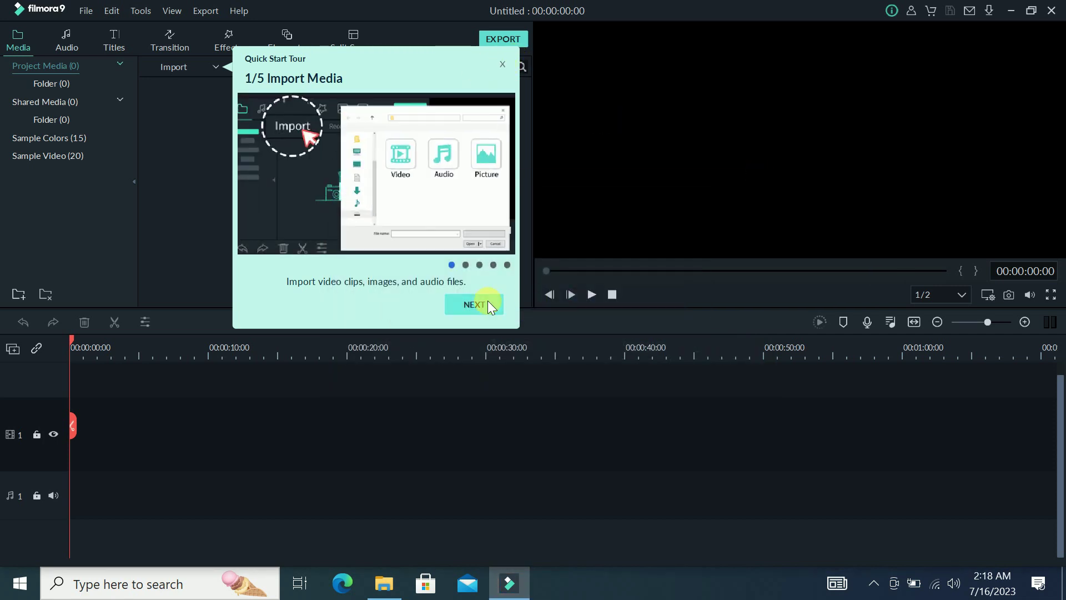
{"action": "left_click", "coordinate": [479, 305]}
{"action": "left_click", "coordinate": [775, 300]}
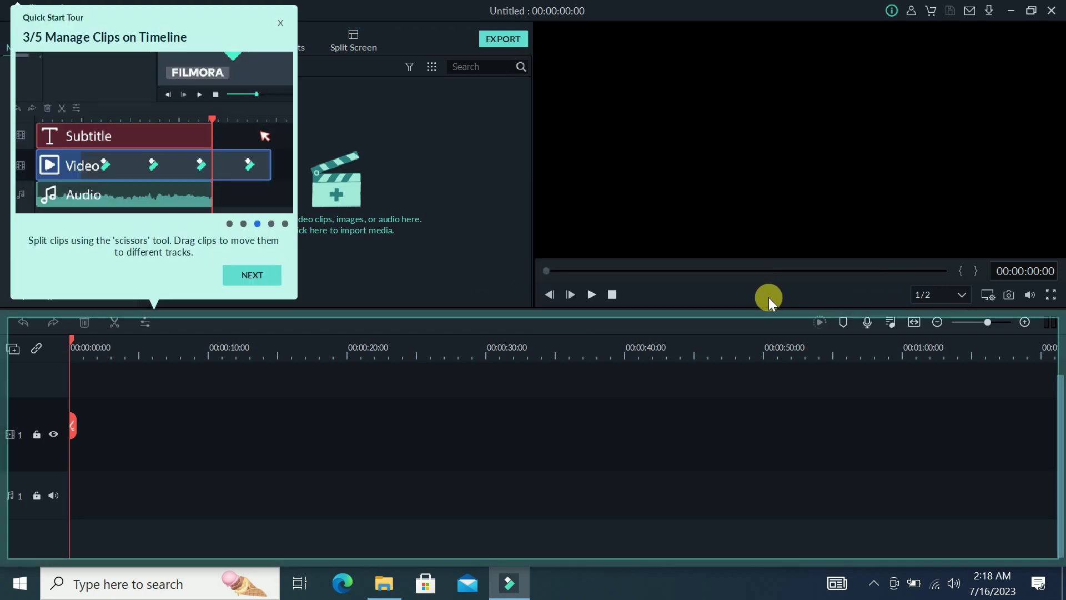
{"action": "left_click", "coordinate": [248, 272]}
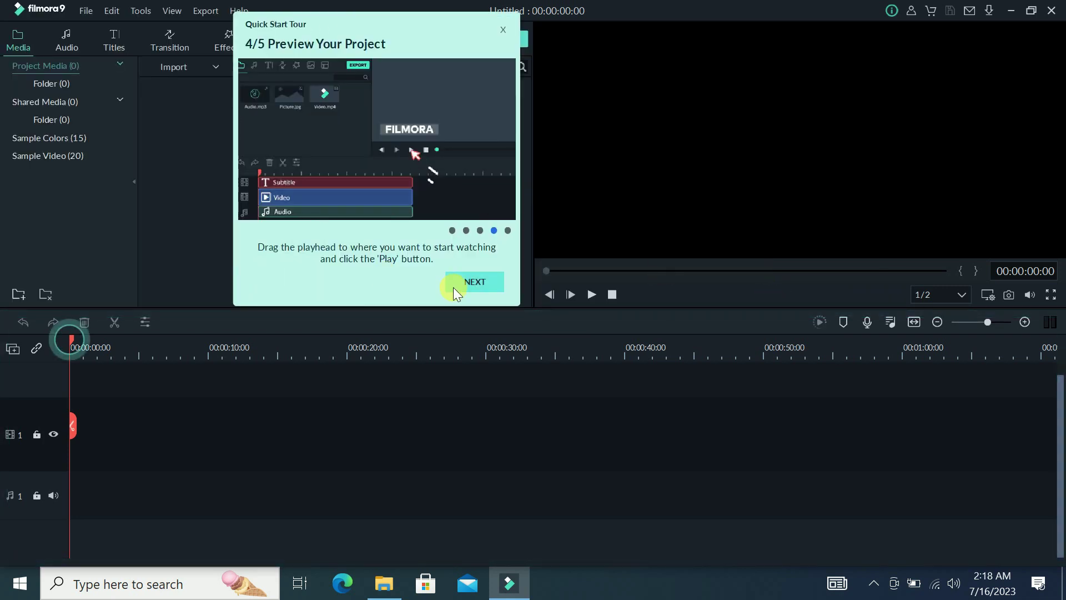
{"action": "left_click", "coordinate": [474, 281]}
{"action": "left_click", "coordinate": [782, 291]}
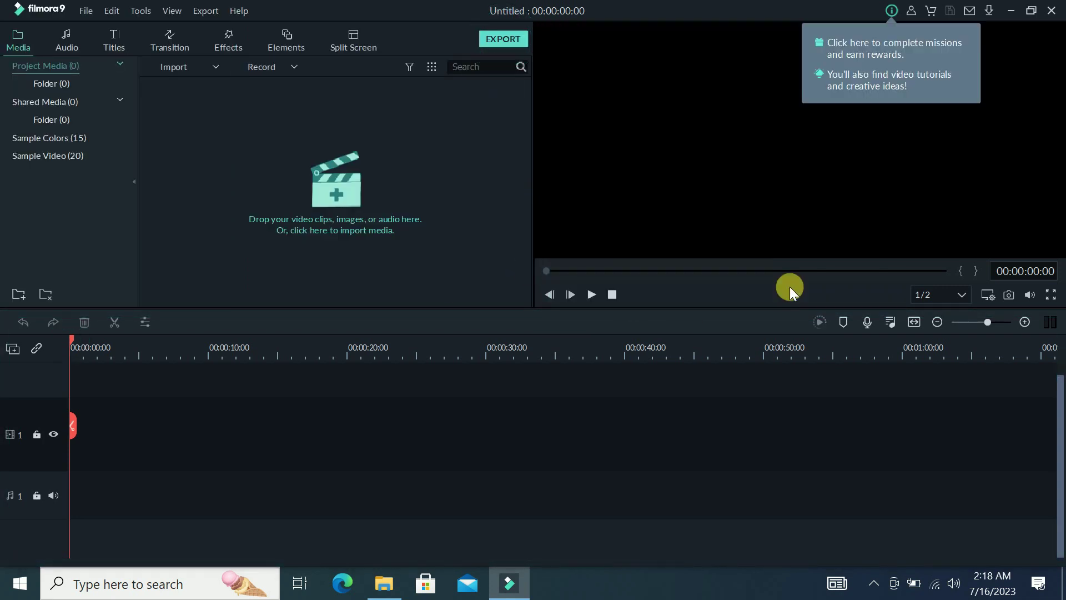
Attempt an export of the empty project and dismiss the import-media notice.
{"action": "left_click", "coordinate": [504, 40]}
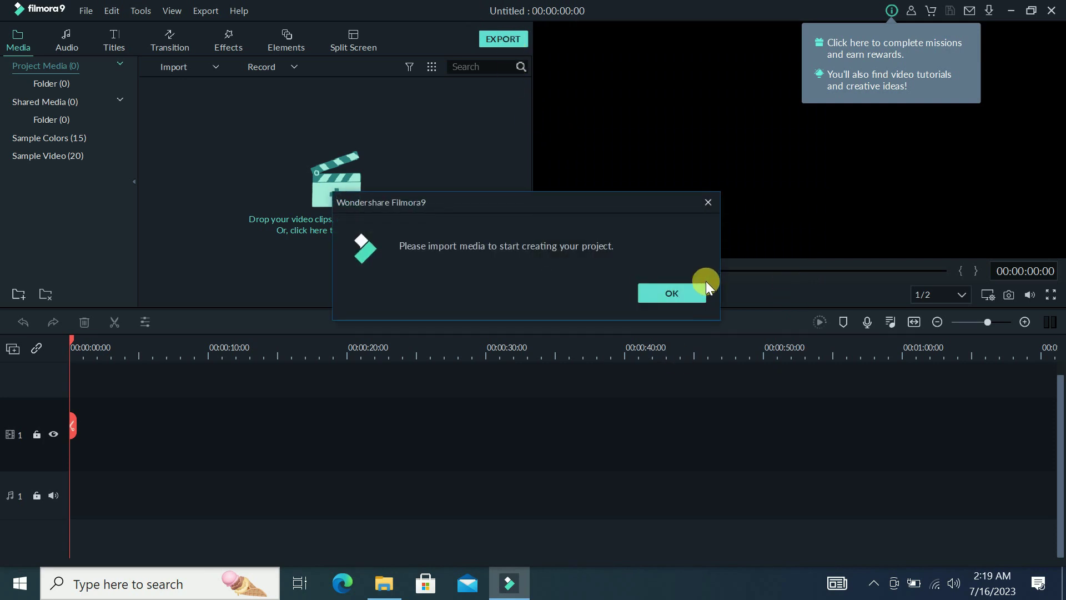
{"action": "left_click", "coordinate": [675, 293]}
Import the three cricket photos from the Desktop and place them end to end on the video track.
{"action": "left_click", "coordinate": [216, 66]}
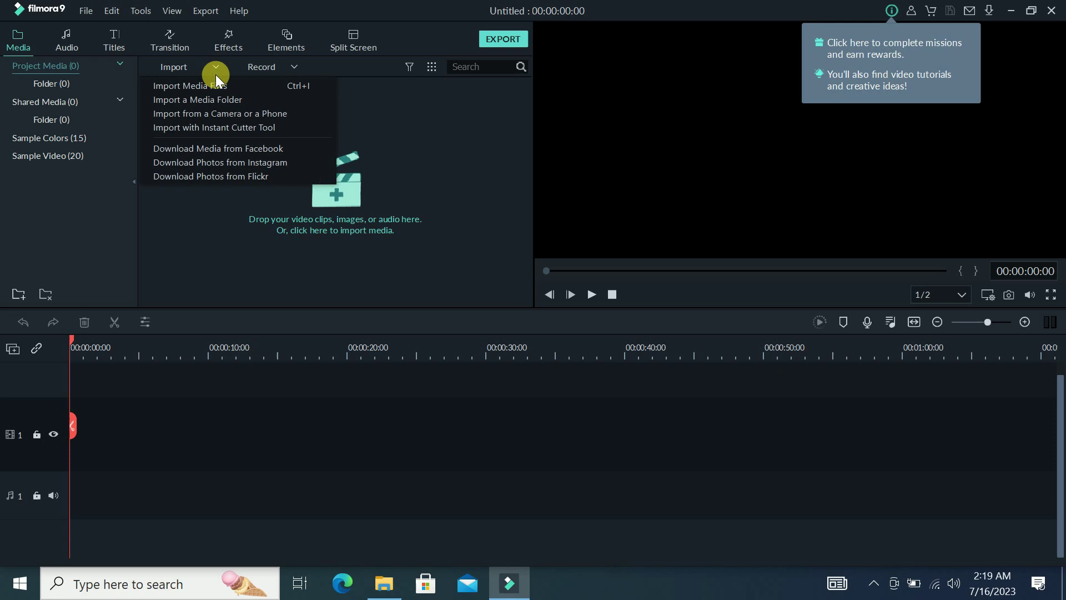
{"action": "left_click", "coordinate": [192, 86]}
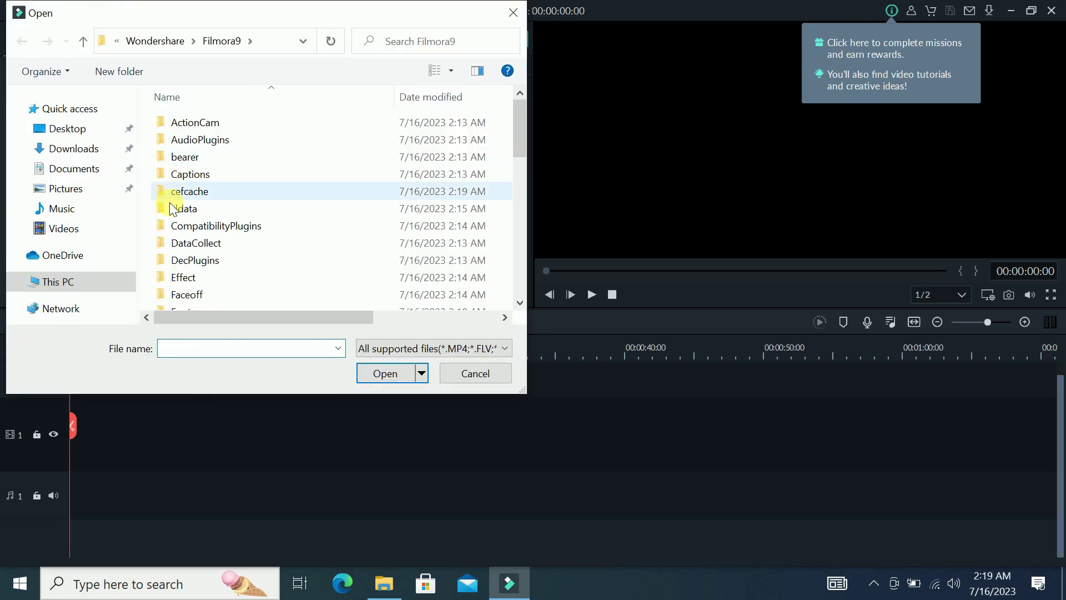
{"action": "left_click", "coordinate": [67, 128]}
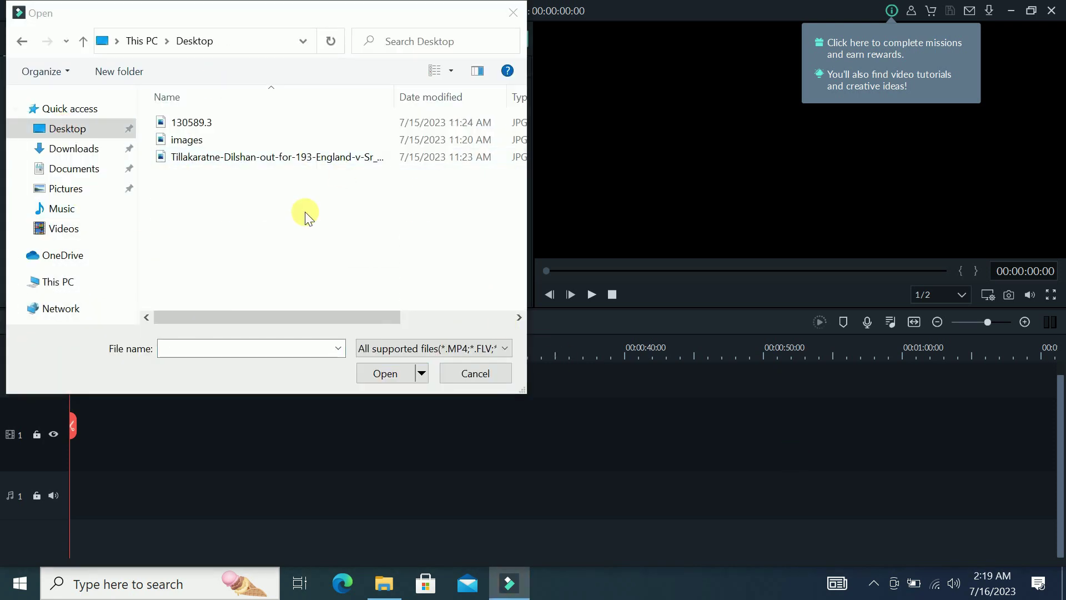
{"action": "left_click_drag", "start_coordinate": [316, 217], "coordinate": [309, 117]}
{"action": "left_click", "coordinate": [385, 373]}
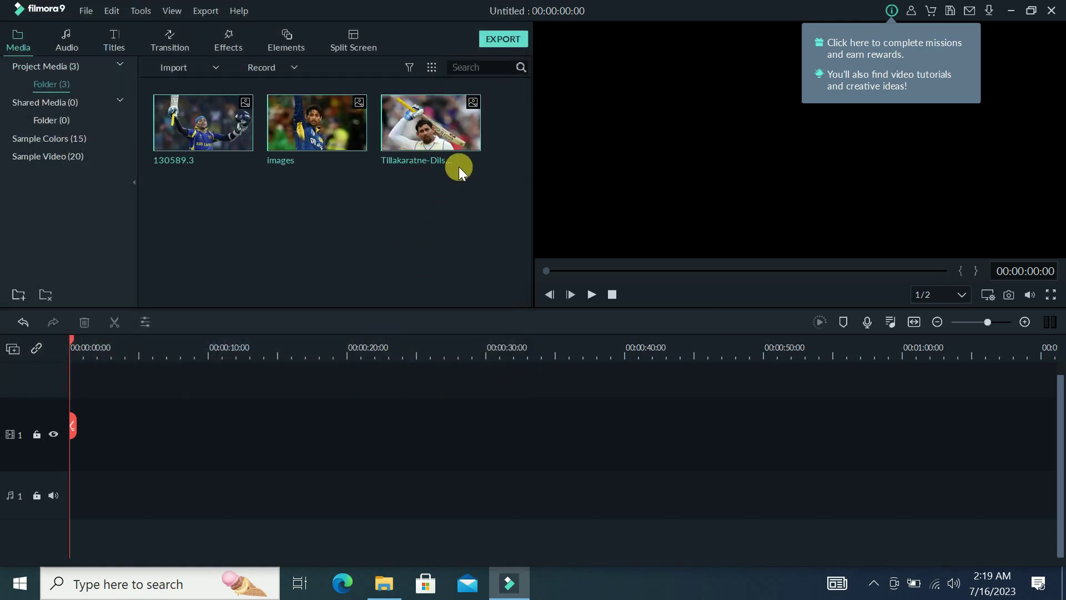
{"action": "mouse_move", "coordinate": [439, 126]}
{"action": "left_mouse_down"}
{"action": "mouse_move", "coordinate": [209, 431]}
{"action": "mouse_move", "coordinate": [75, 431]}
{"action": "left_mouse_up"}
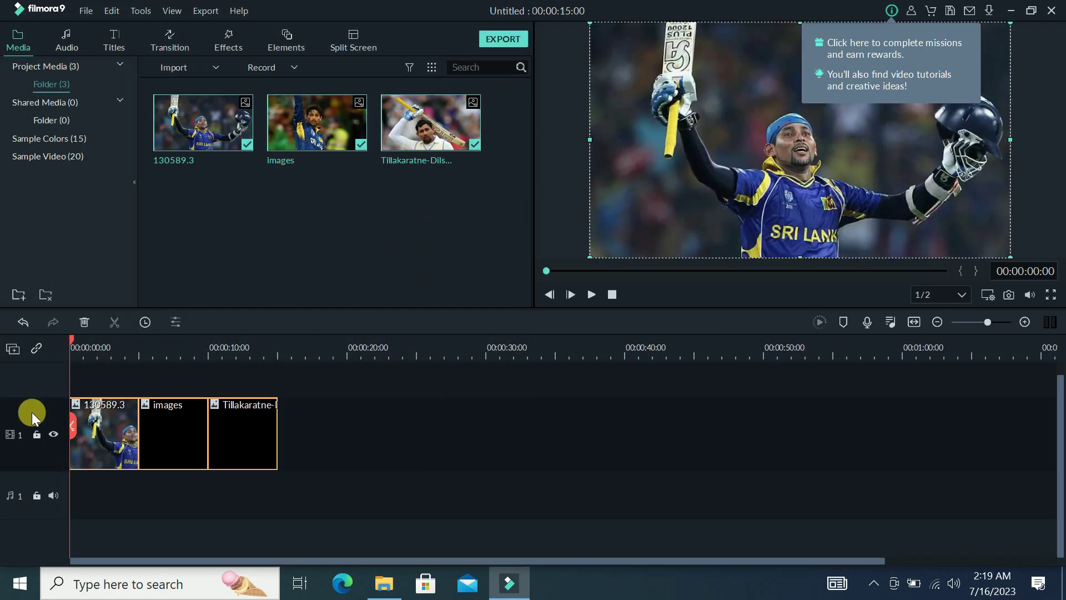
Close the purchase offer and Filmora9 without saving, then return to the Filmora software folder.
{"action": "left_click", "coordinate": [514, 39]}
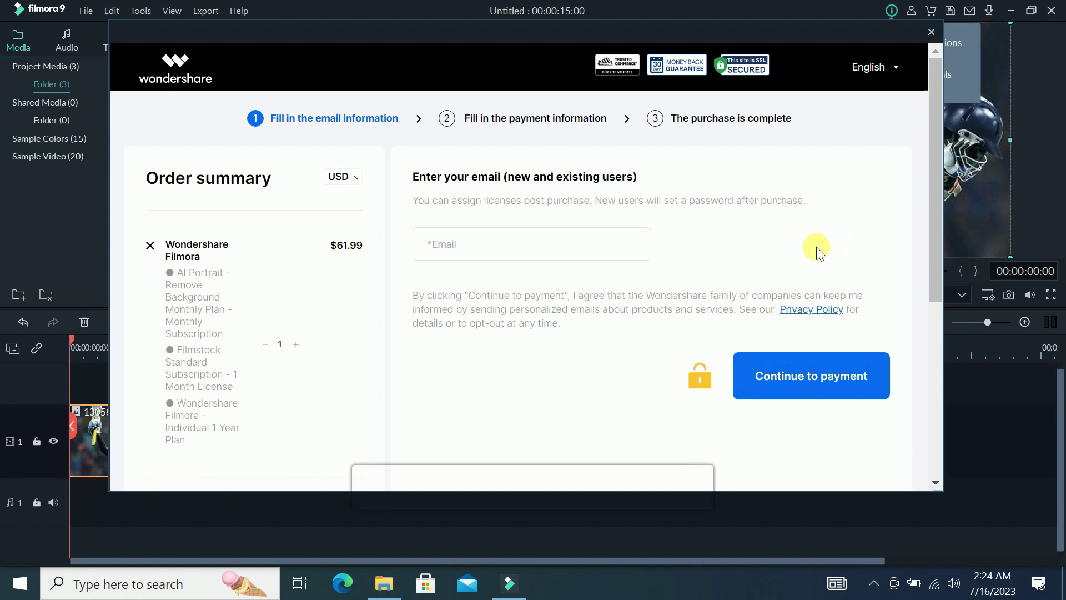
{"action": "left_click", "coordinate": [931, 32]}
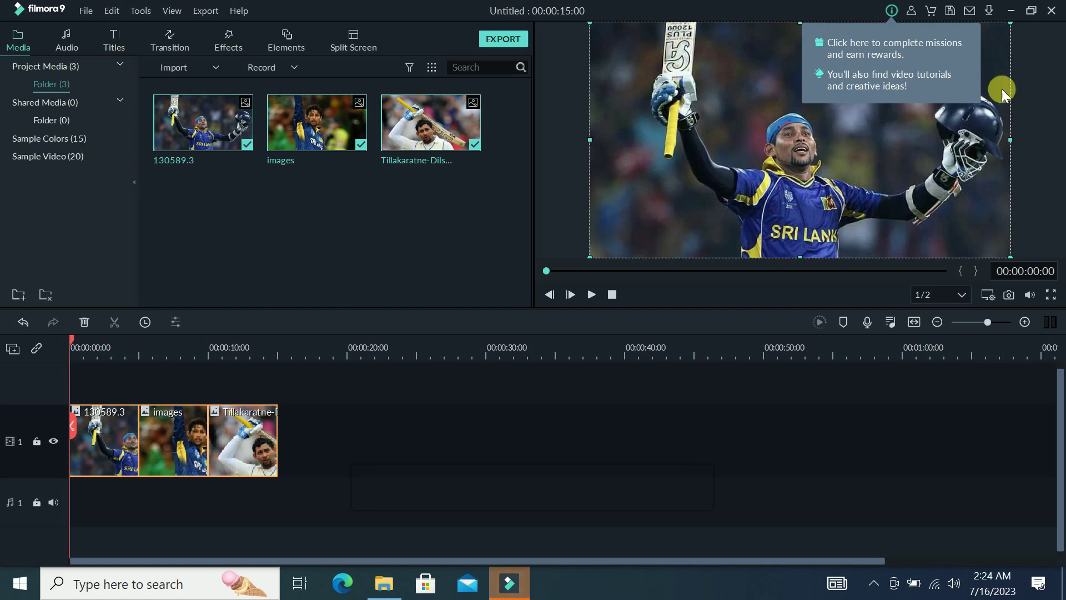
{"action": "left_click", "coordinate": [1052, 10]}
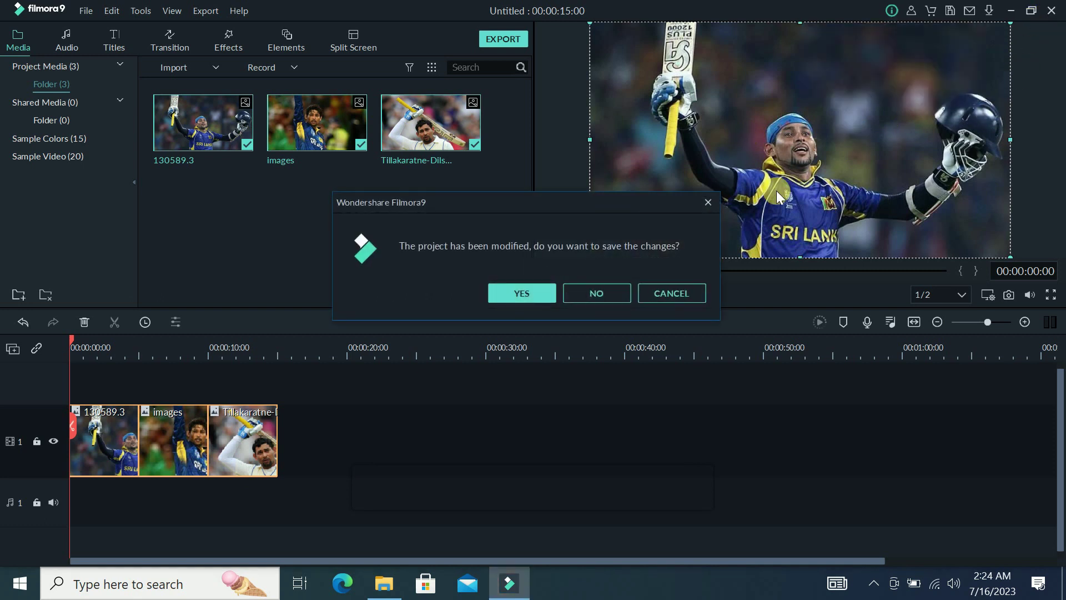
{"action": "left_click", "coordinate": [606, 291]}
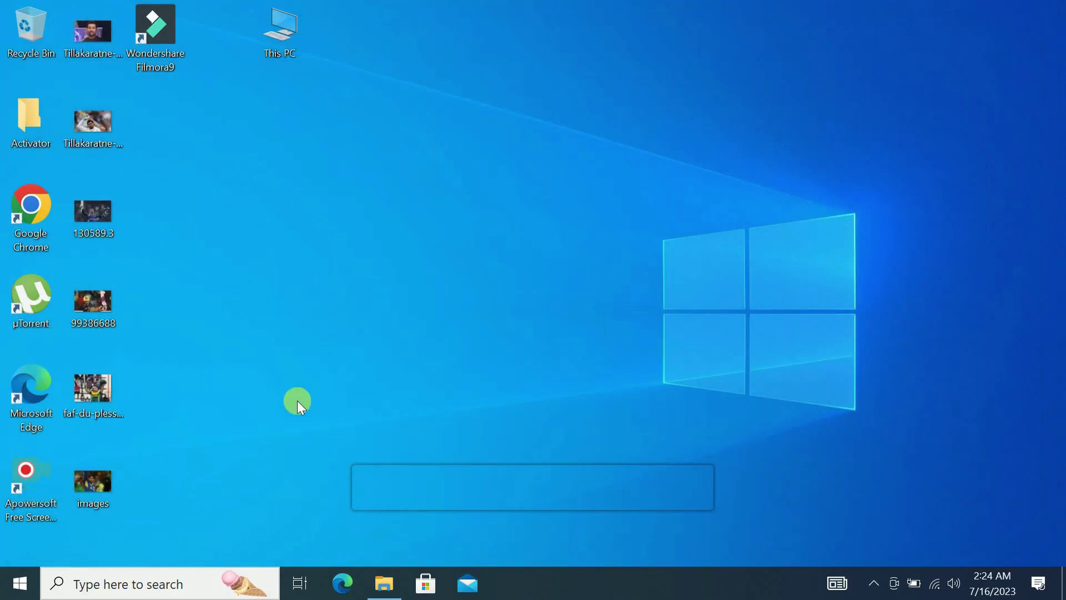
{"action": "left_click", "coordinate": [384, 583]}
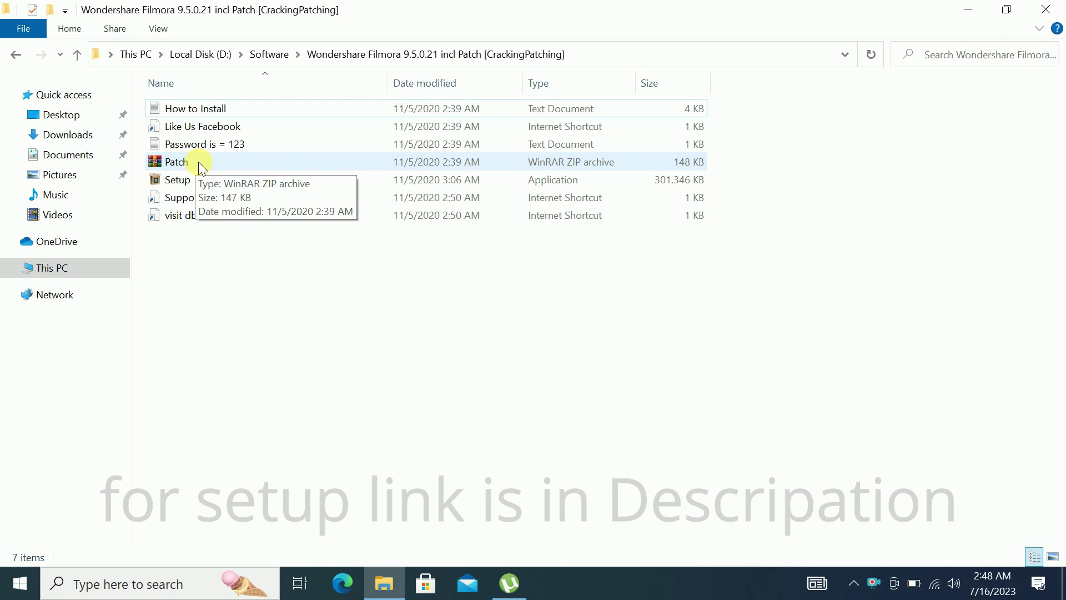
{"action": "left_click", "coordinate": [199, 162]}
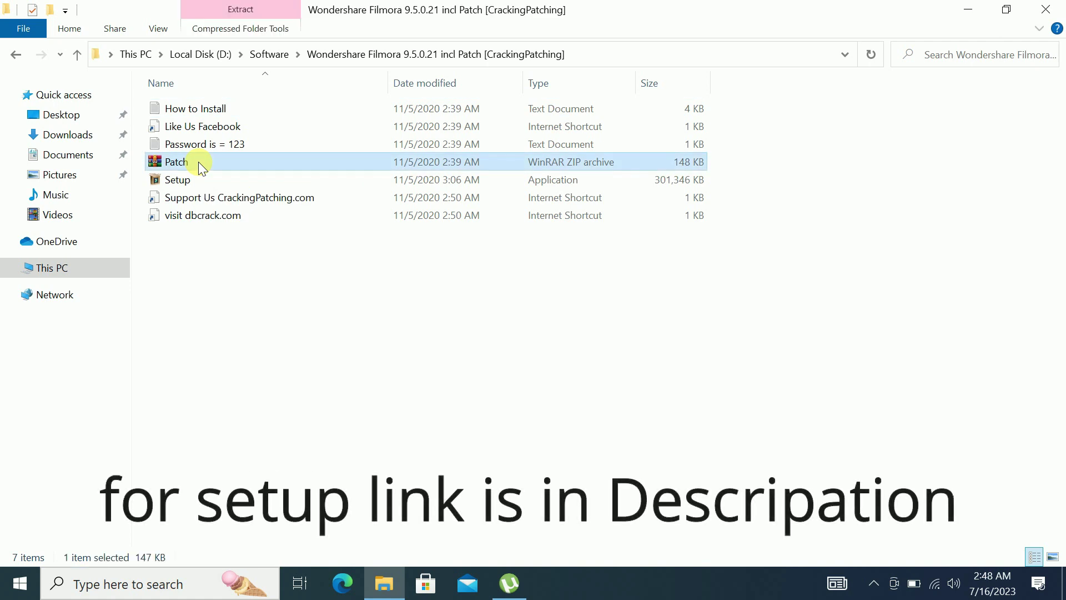
{"action": "right_click", "coordinate": [198, 162]}
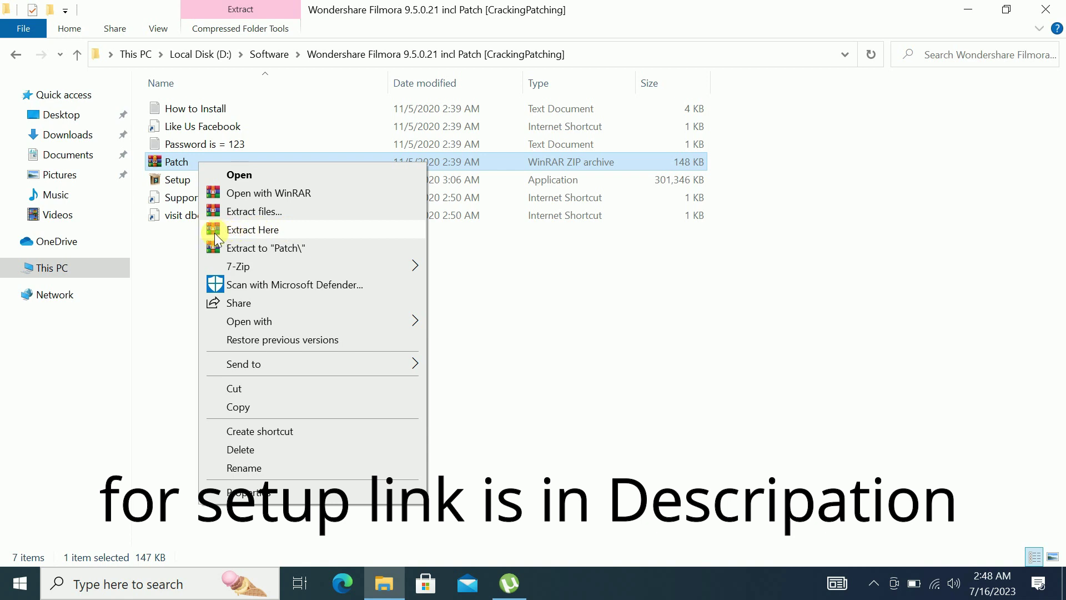
{"action": "left_click", "coordinate": [252, 230]}
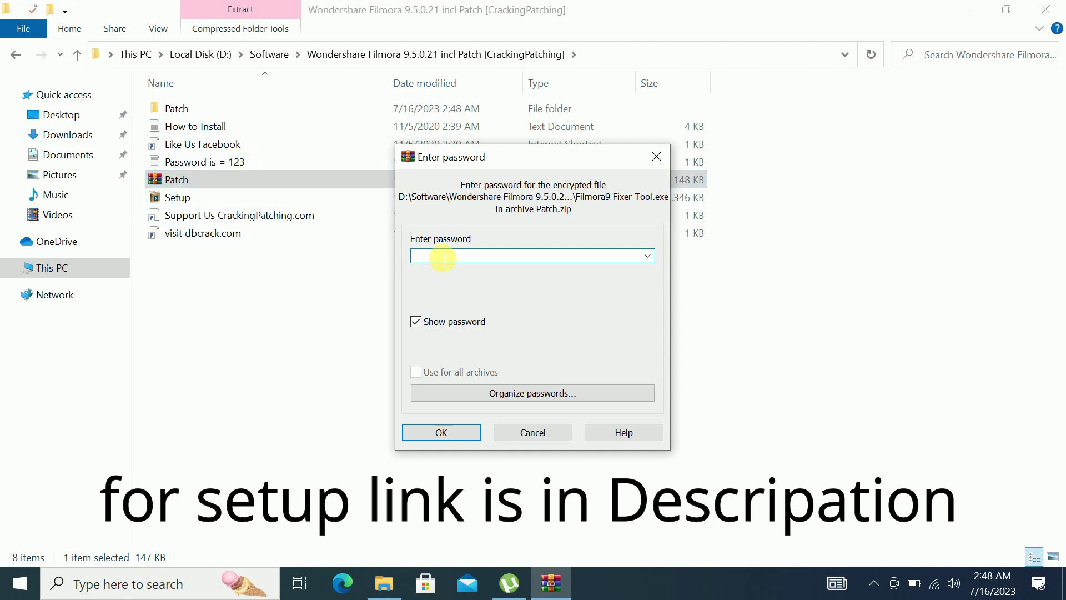
{"action": "type", "text": "123"}
{"action": "left_click", "coordinate": [438, 427]}
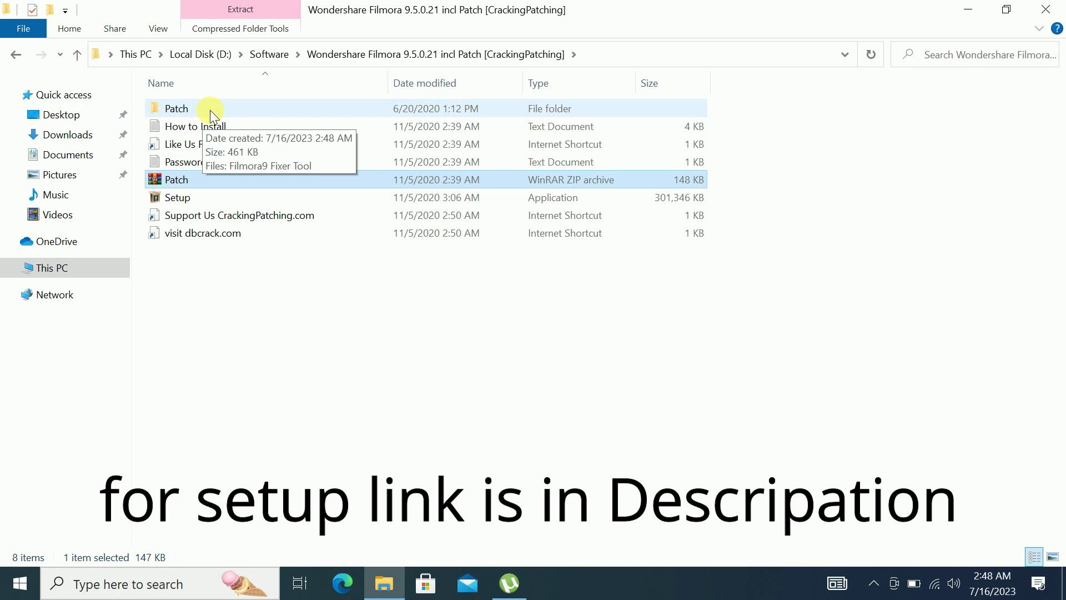
{"action": "double_click", "coordinate": [232, 107]}
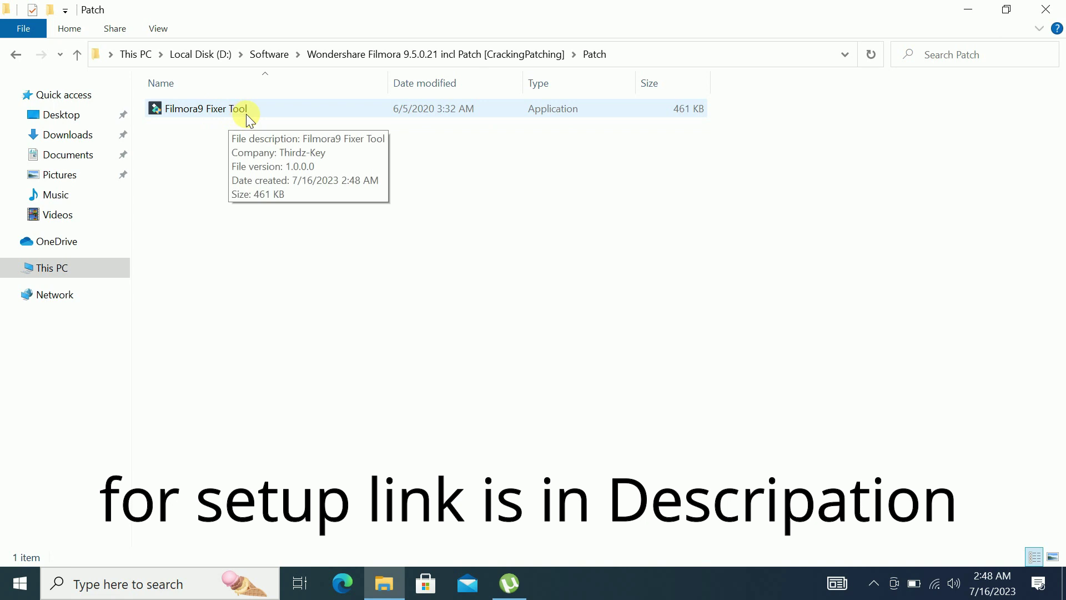
Run the Filmora9 Fixer Tool maximized and complete license activation with command 1.
{"action": "double_click", "coordinate": [251, 109]}
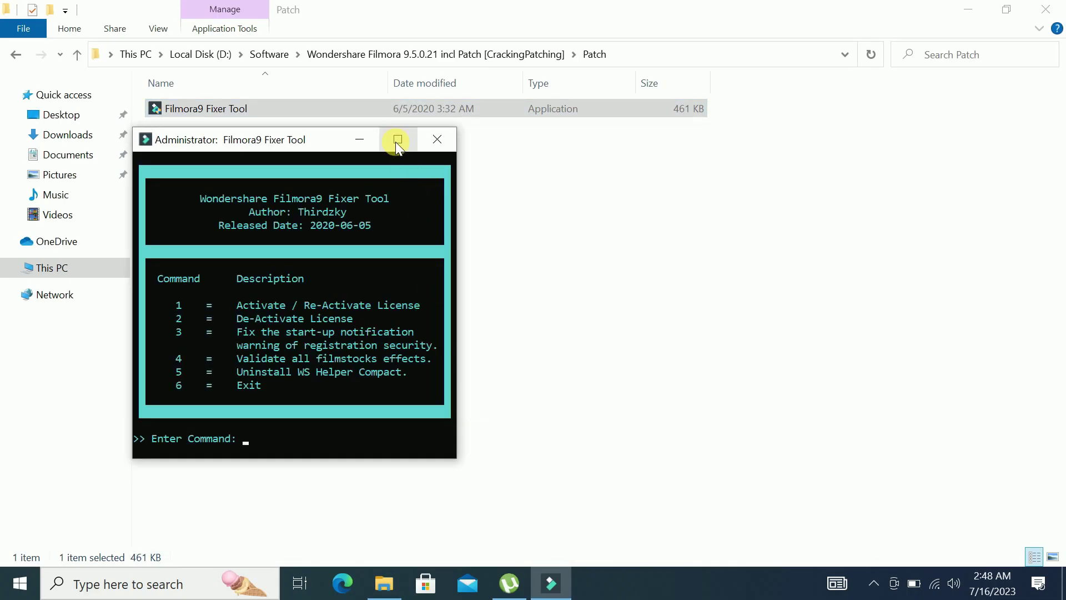
{"action": "left_click", "coordinate": [398, 140]}
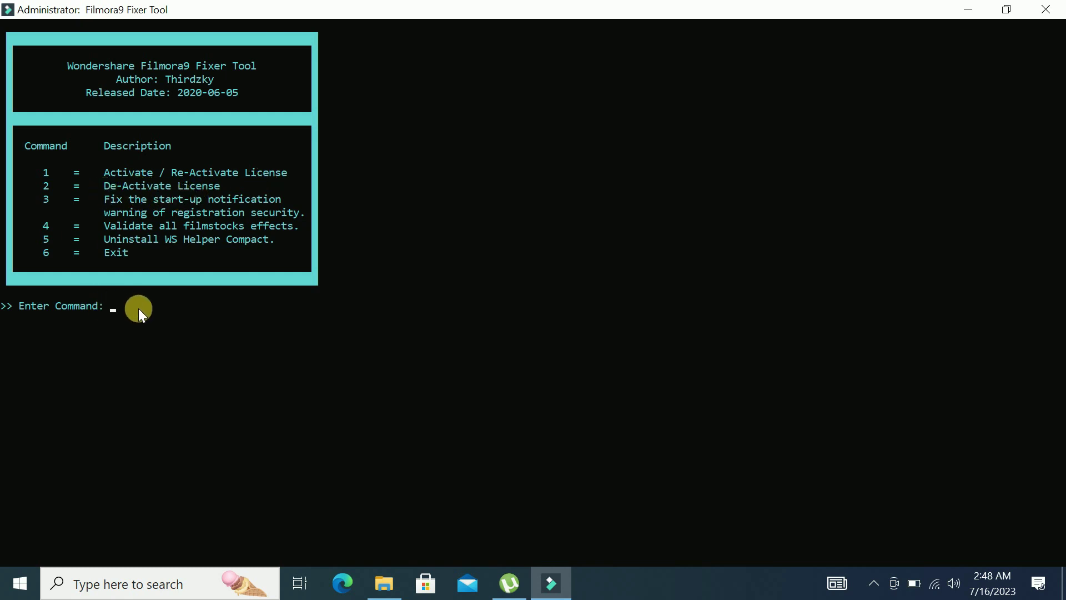
{"action": "type", "text": "1"}
{"action": "key", "text": "Return"}
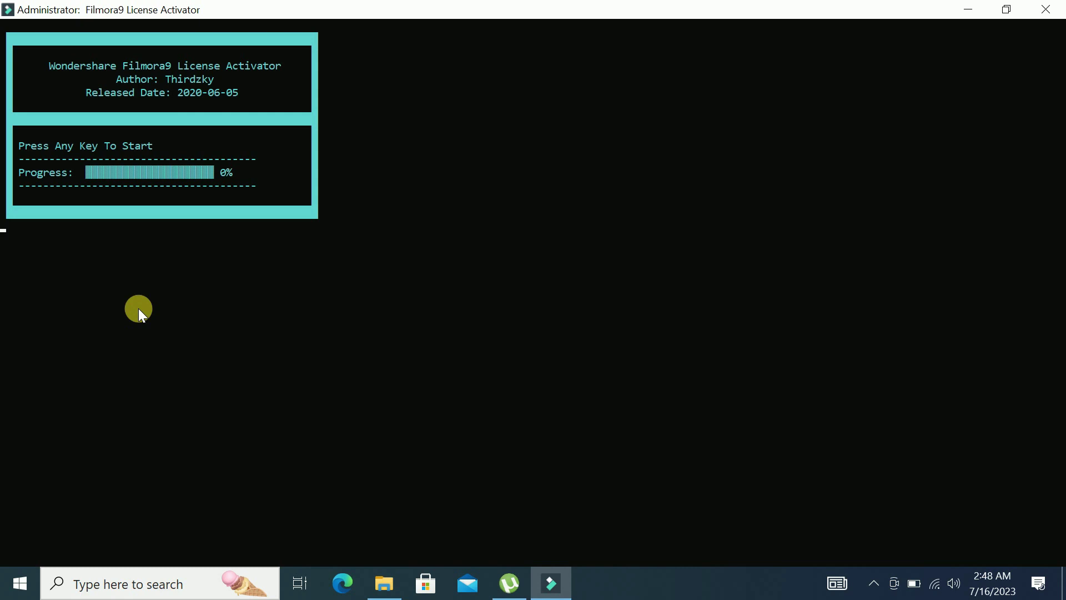
{"action": "key", "text": "Return"}
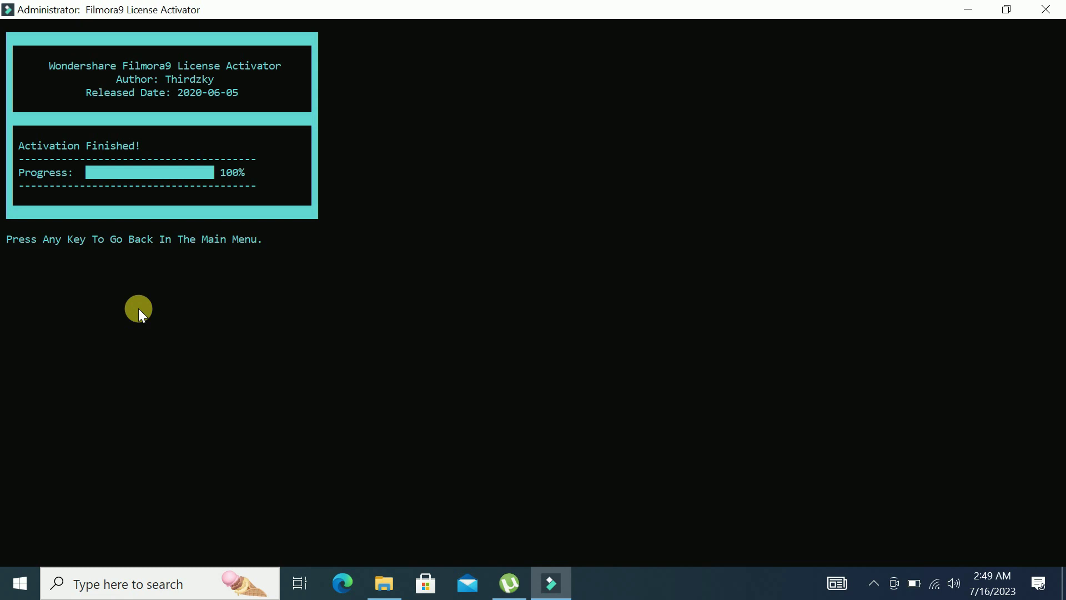
{"action": "key", "text": "Return"}
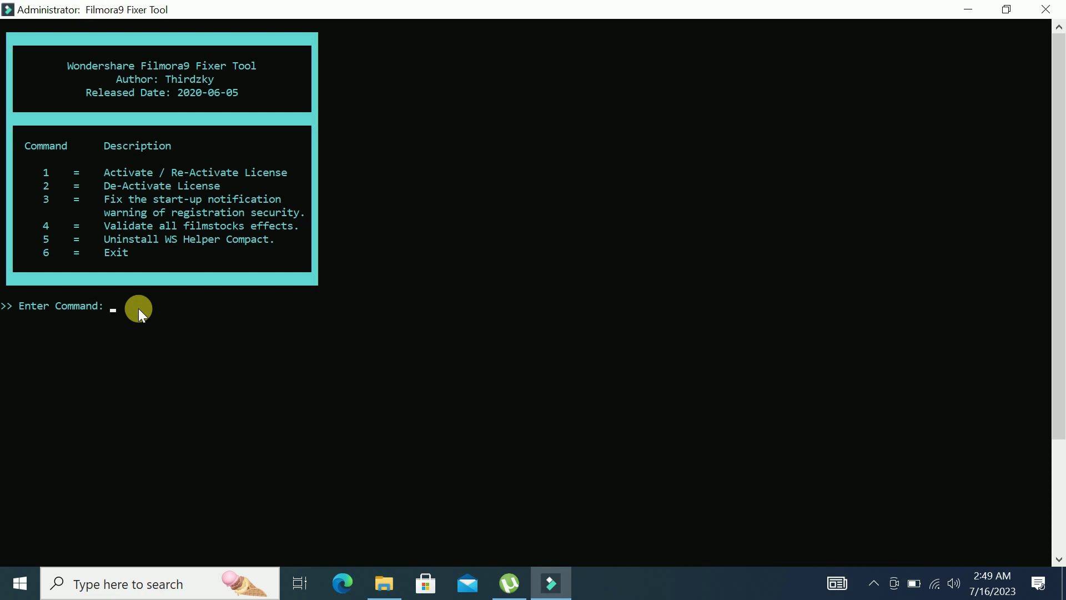
{"action": "type", "text": "4"}
Validate all filmstocks effects with command 4, then exit the Fixer Tool with command 6.
{"action": "key", "text": "Return"}
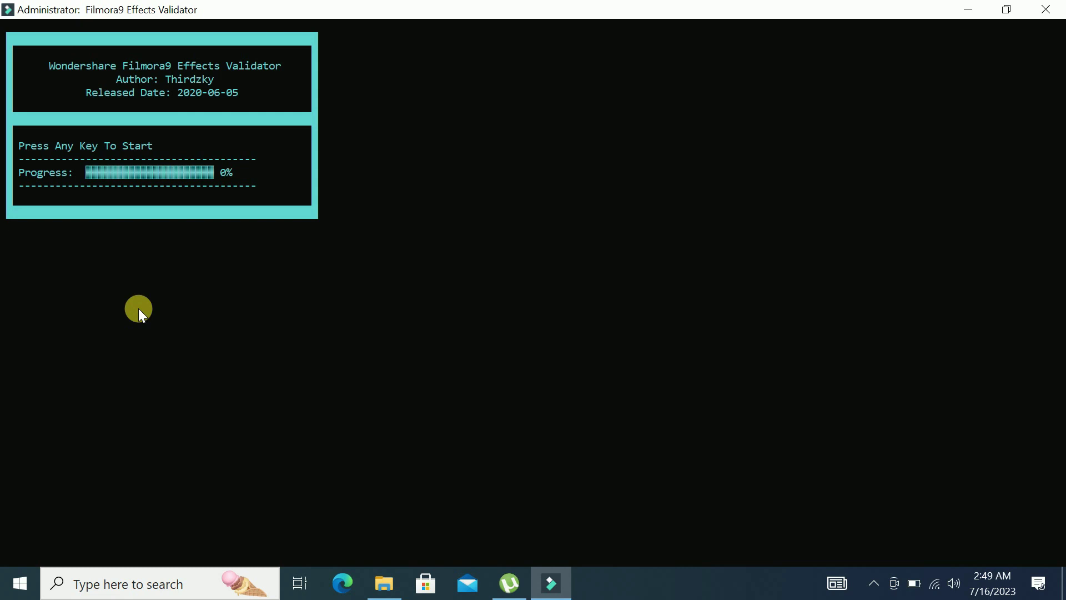
{"action": "key", "text": "Return"}
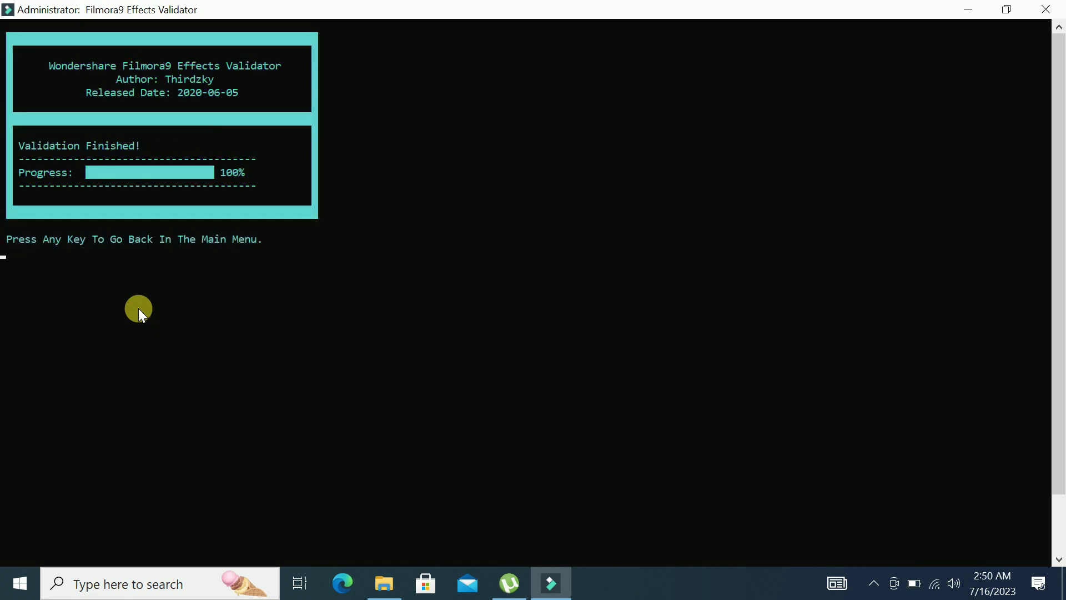
{"action": "key", "text": "Return"}
{"action": "type", "text": "6"}
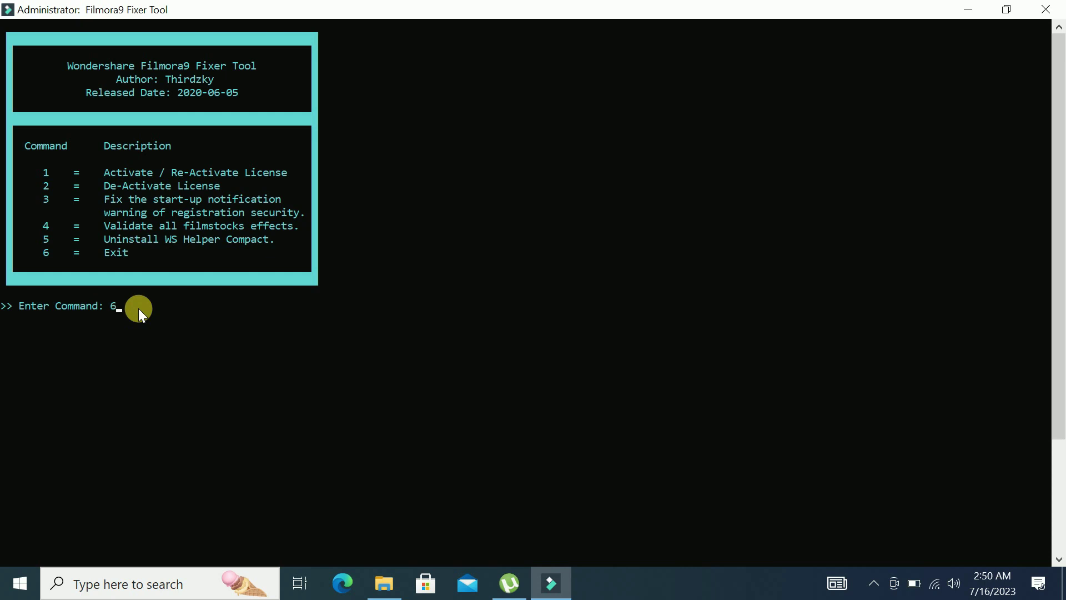
{"action": "key", "text": "Return"}
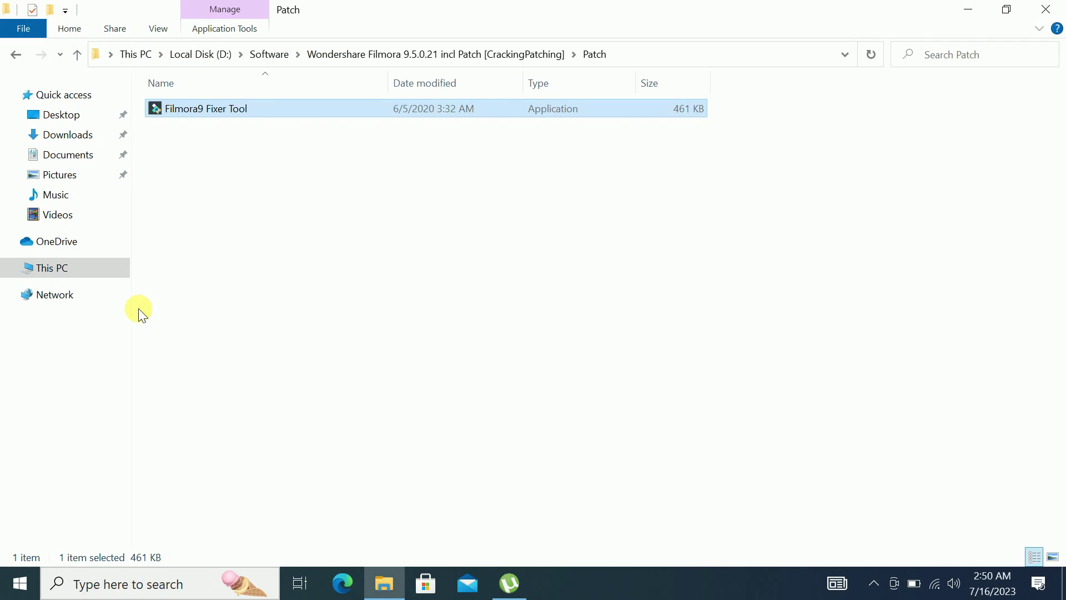
Close File Explorer and reopen Filmora9 from its desktop shortcut.
{"action": "left_click", "coordinate": [1046, 10]}
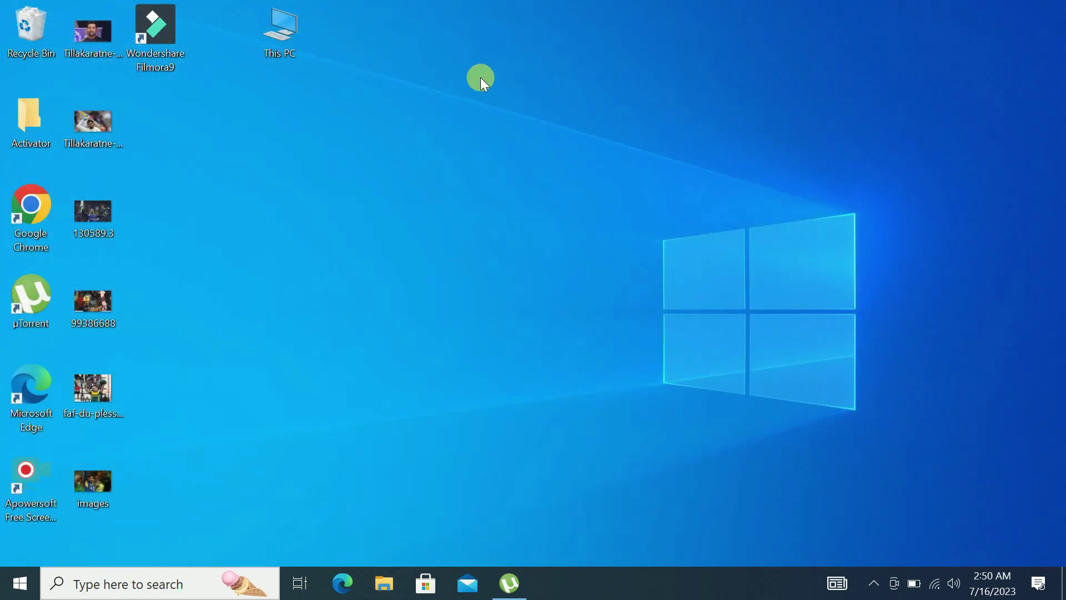
{"action": "right_click", "coordinate": [157, 39]}
{"action": "left_click", "coordinate": [230, 51]}
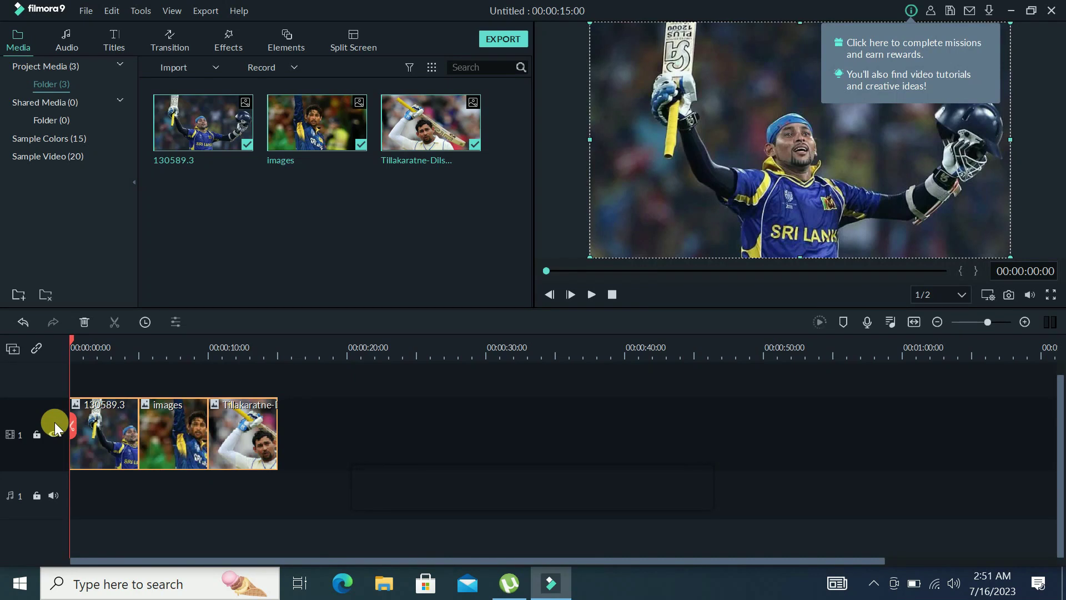
Export the three-photo project as My Video.mp4 in MP4 format.
{"action": "left_click", "coordinate": [514, 36]}
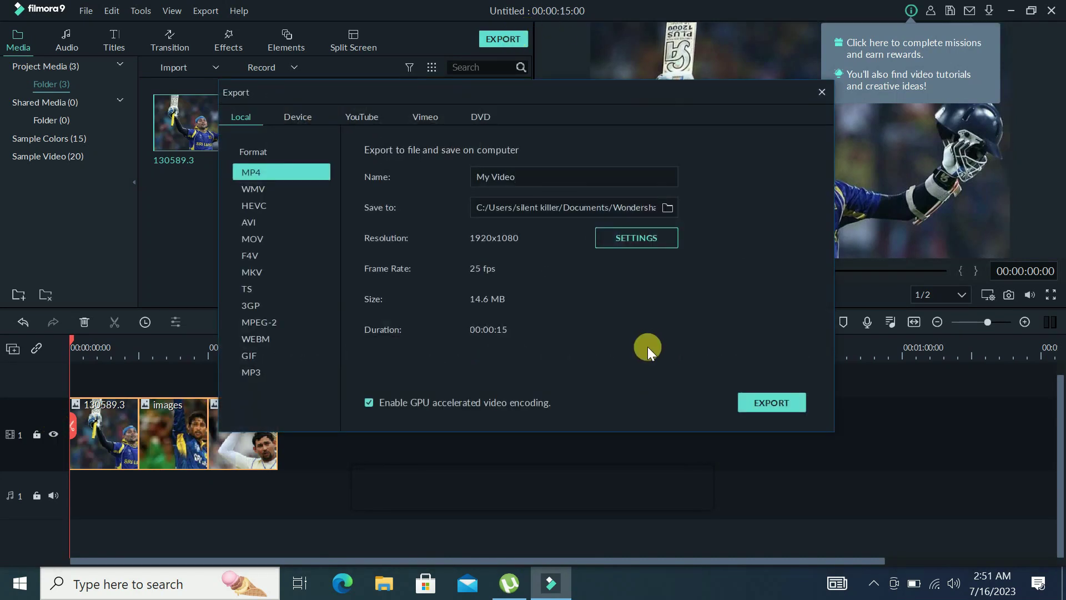
{"action": "left_click", "coordinate": [770, 408]}
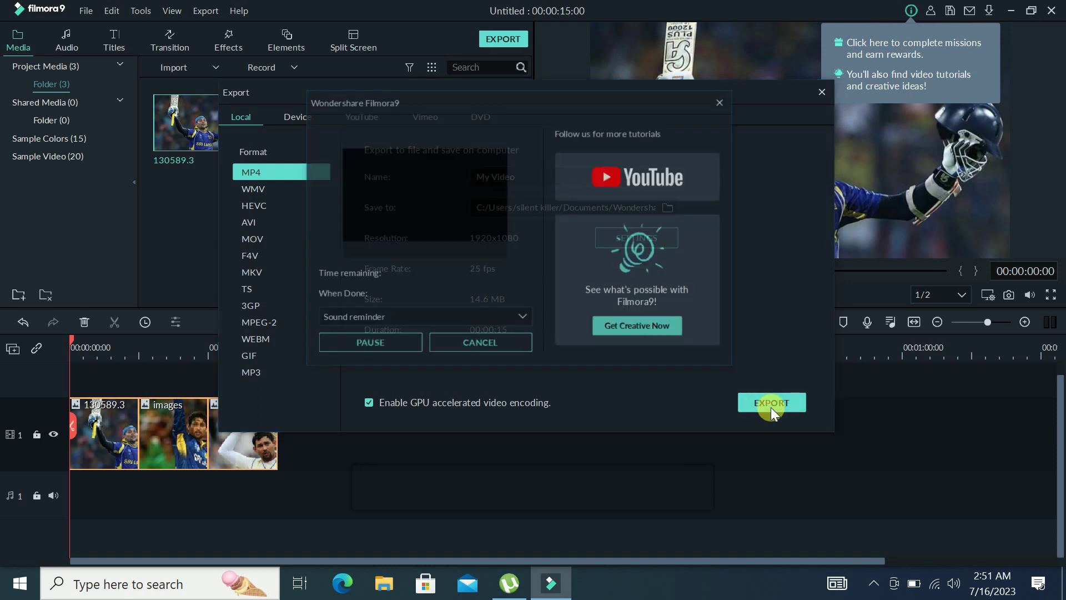